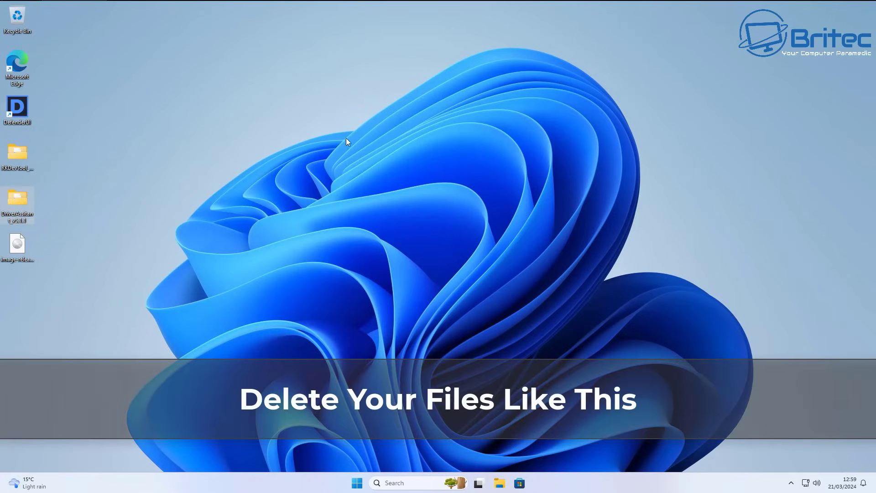
# Create a New folder on the desktop with the default name, then delete it.
pyautogui.rightClick(403, 134)
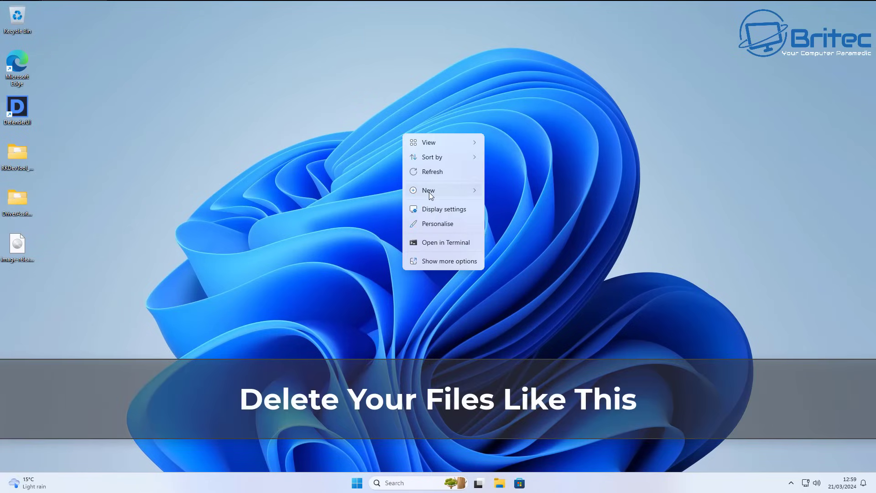
pyautogui.moveTo(436, 190)
pyautogui.click(499, 190)
pyautogui.press('Return')
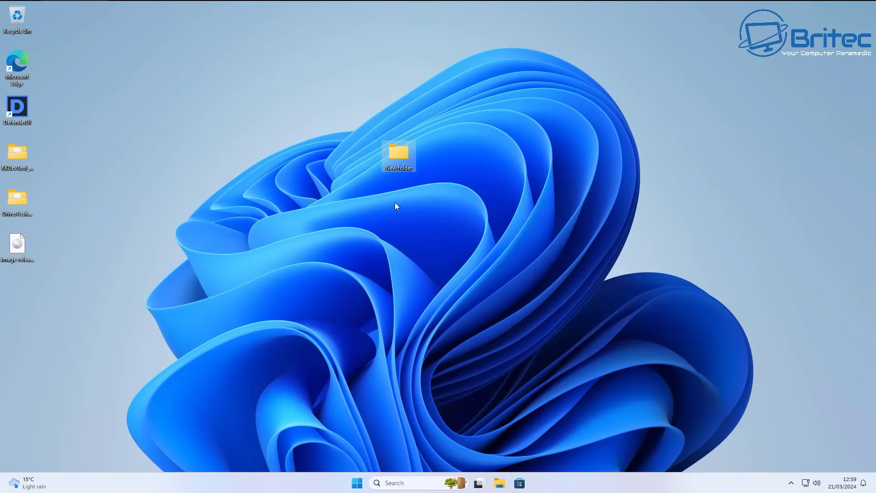
pyautogui.rightClick(396, 157)
pyautogui.click(461, 164)
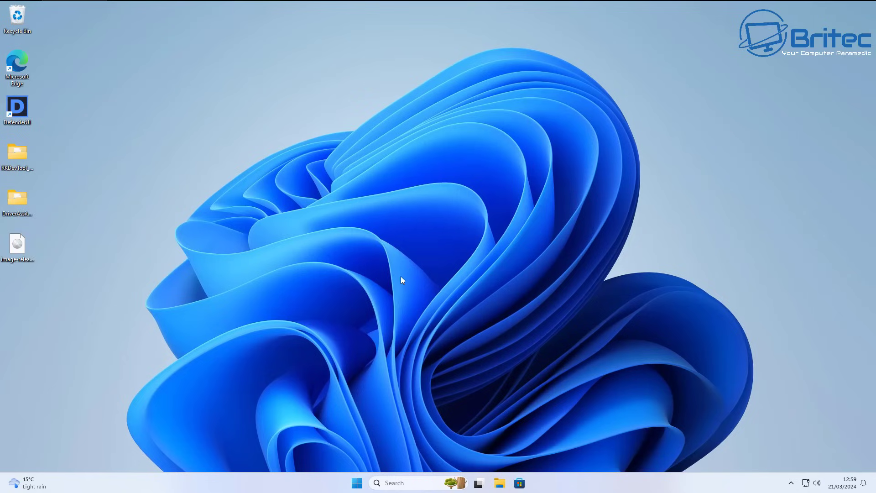
# Search the Start menu for regedit and launch Registry Editor.
pyautogui.rightClick(416, 120)
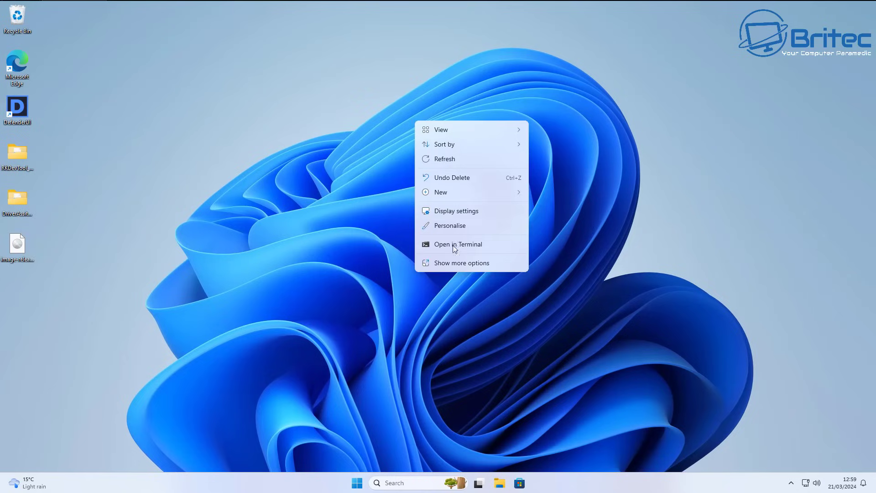
pyautogui.click(362, 138)
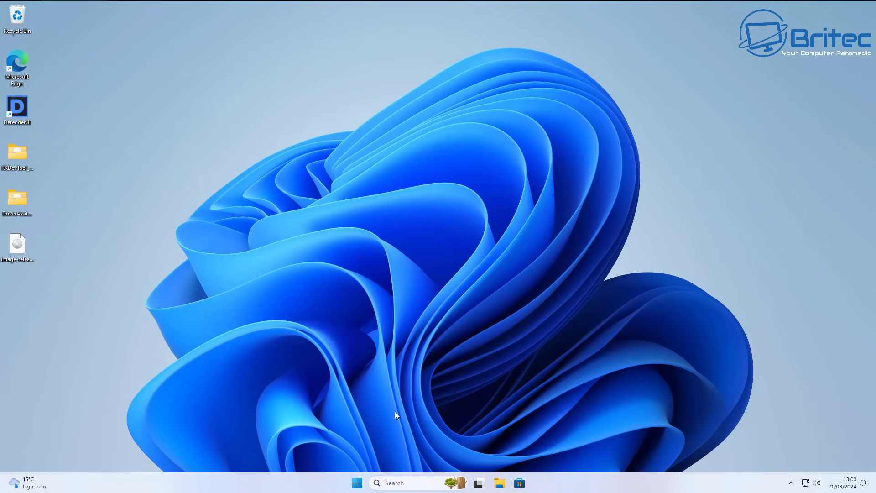
pyautogui.click(357, 483)
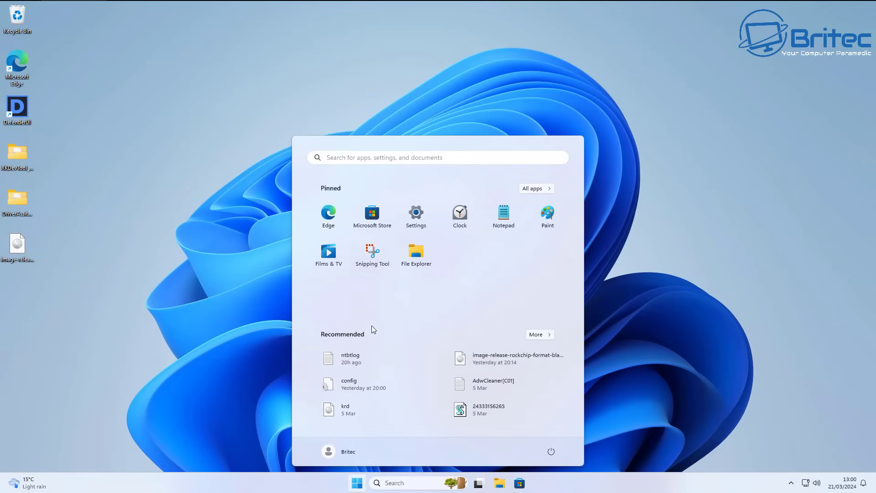
pyautogui.click(344, 157)
pyautogui.write('reg')
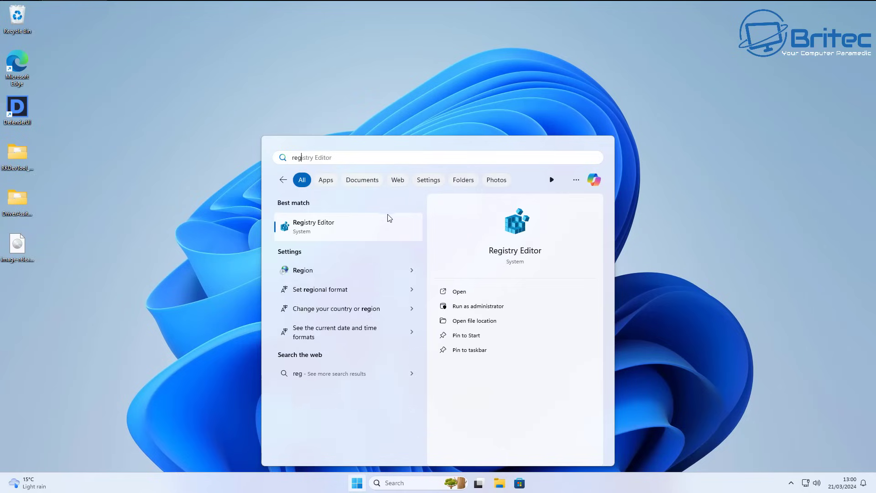
pyautogui.write('edit')
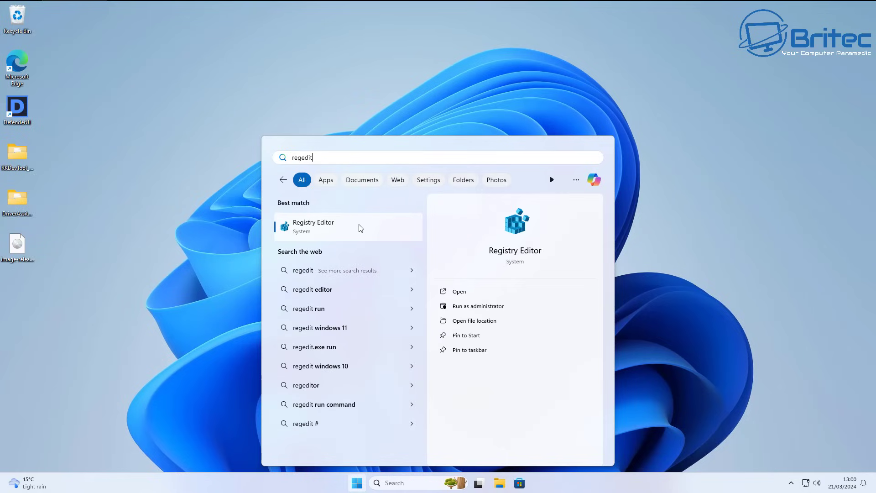
pyautogui.click(338, 227)
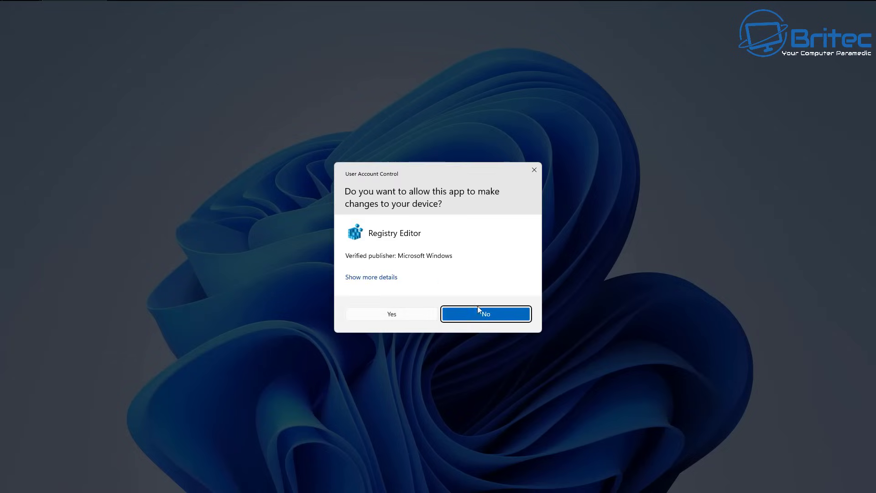
# Allow Registry Editor through UAC and expand the HKEY_CLASSES_ROOT hive.
pyautogui.click(383, 310)
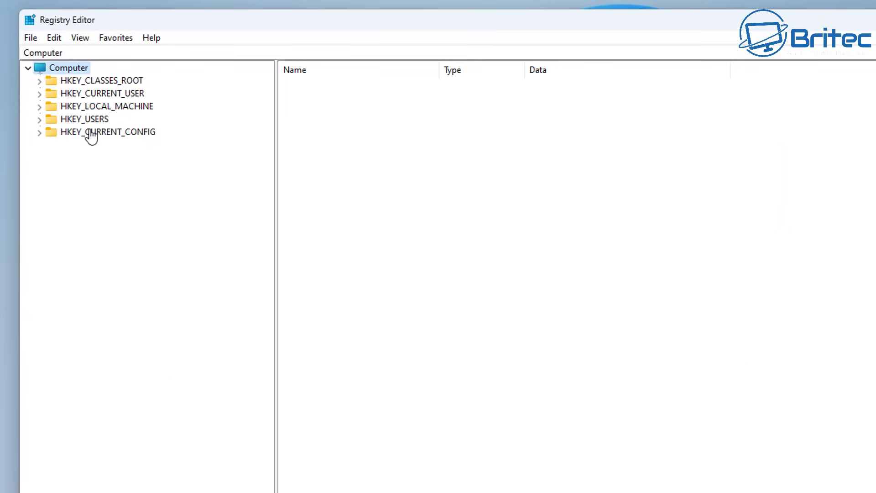
pyautogui.click(102, 80)
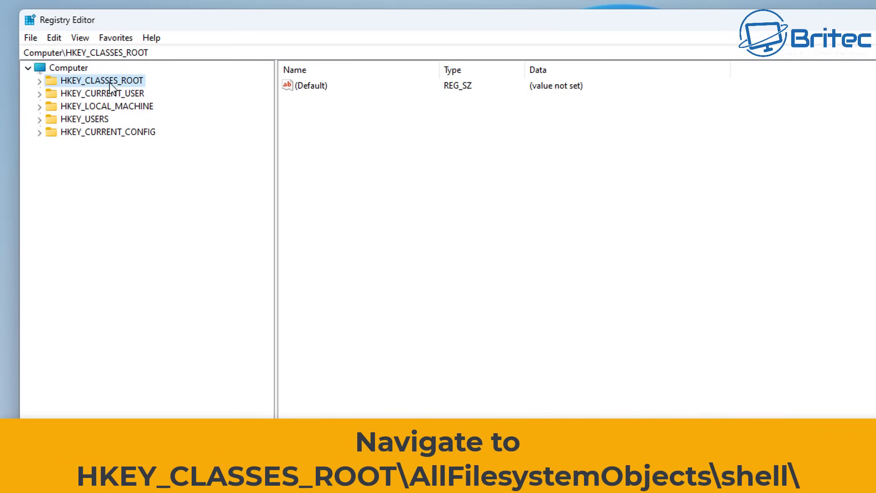
pyautogui.click(41, 85)
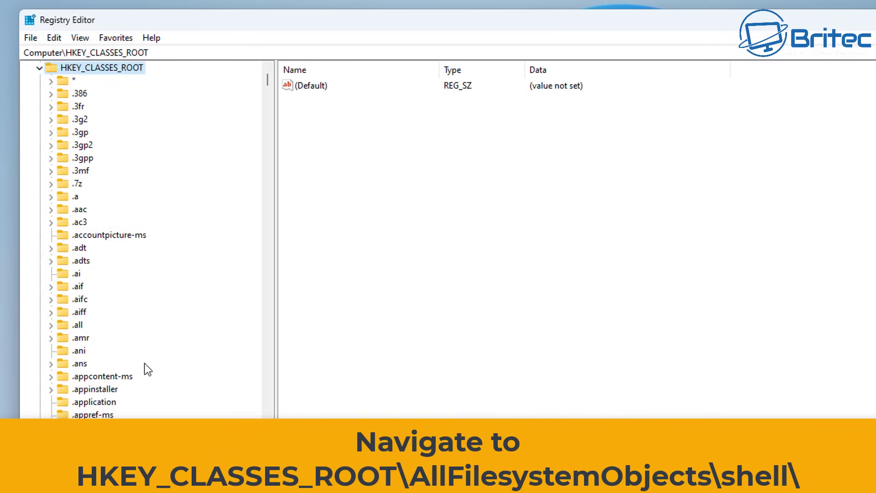
pyautogui.scroll(-5, 145, 363)
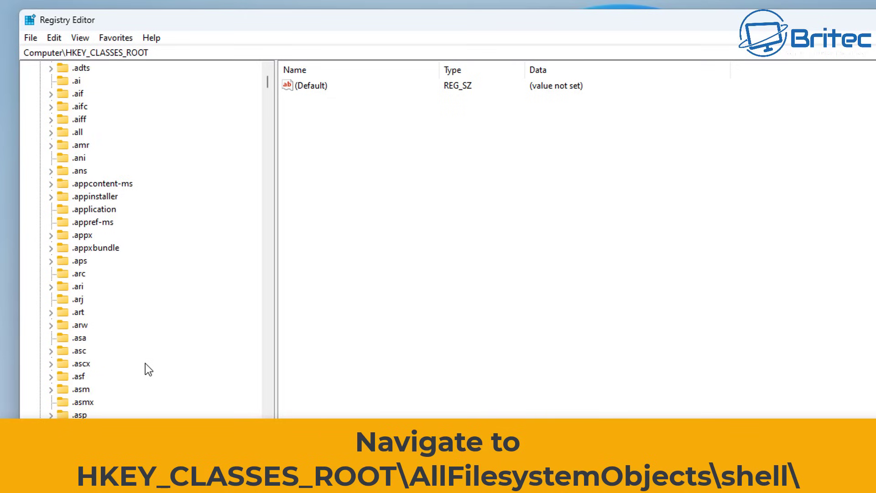
pyautogui.scroll(-10, 144, 361)
pyautogui.scroll(16, 144, 359)
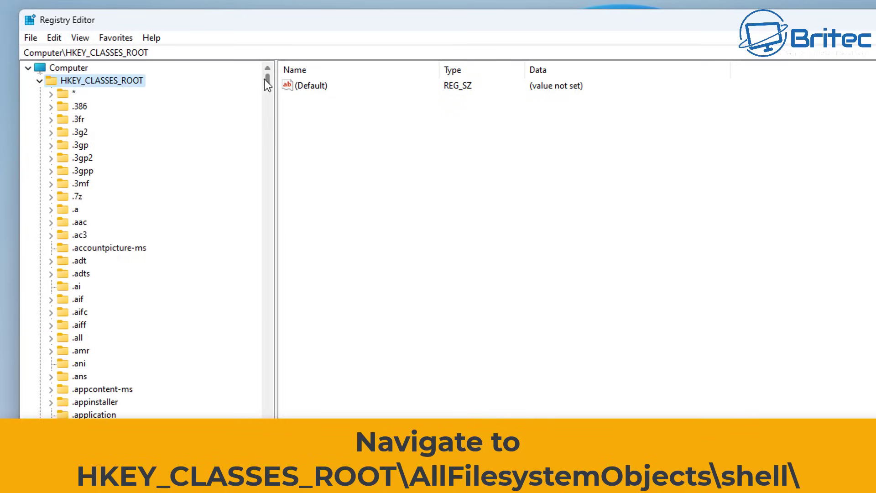
pyautogui.moveTo(267, 78); pyautogui.dragTo(270, 147)
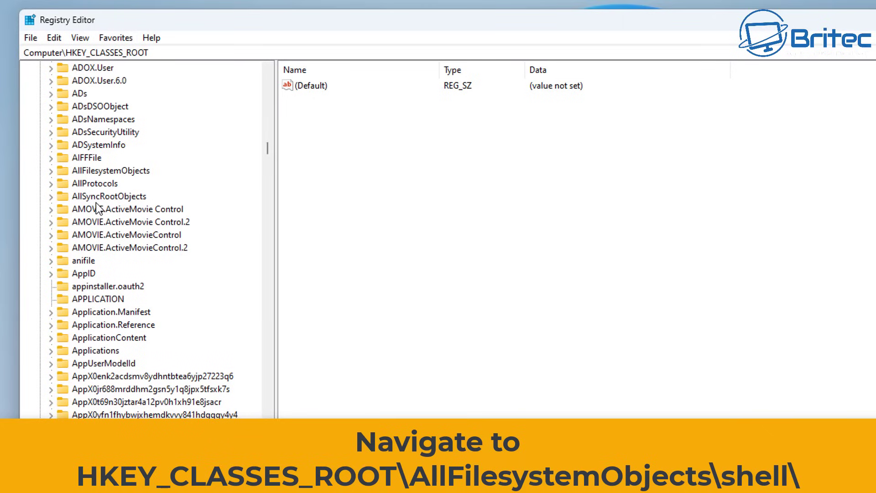
# Expand AllFilesystemObjects and its shell subkey to reveal LaunchWorkfoldersControl and OfflineFilesLaunchSyncCenter.
pyautogui.click(103, 171)
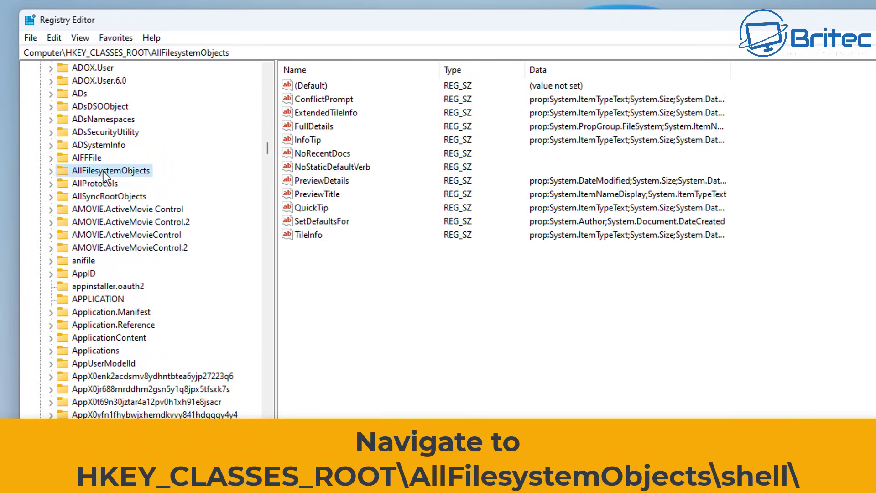
pyautogui.click(50, 172)
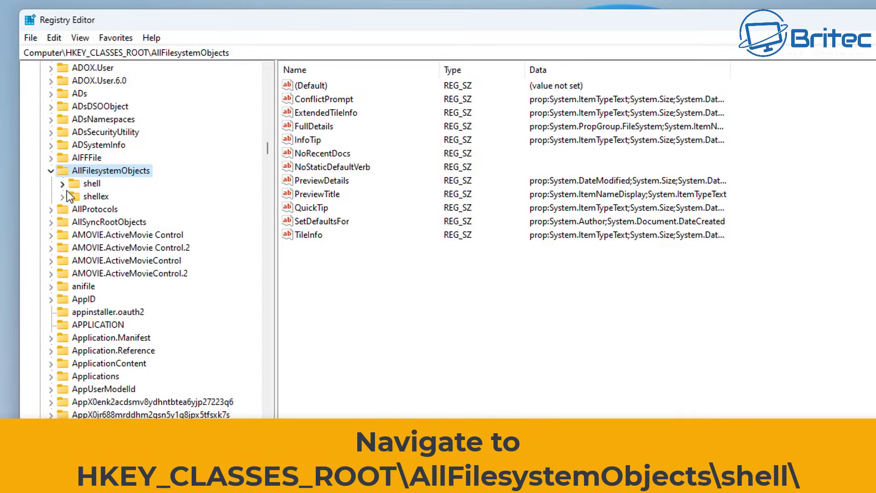
pyautogui.click(84, 185)
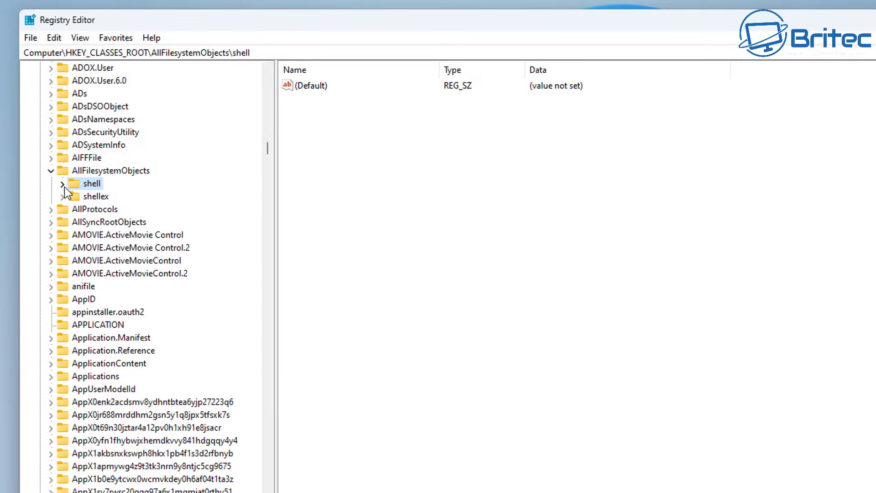
pyautogui.click(62, 184)
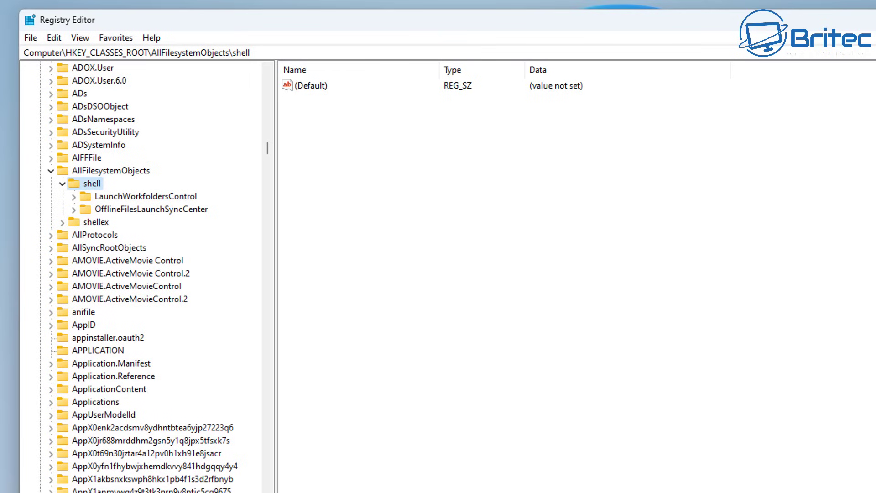
# Create a key named Windows.PermanentDelete under AllFilesystemObjects\shell.
pyautogui.rightClick(91, 188)
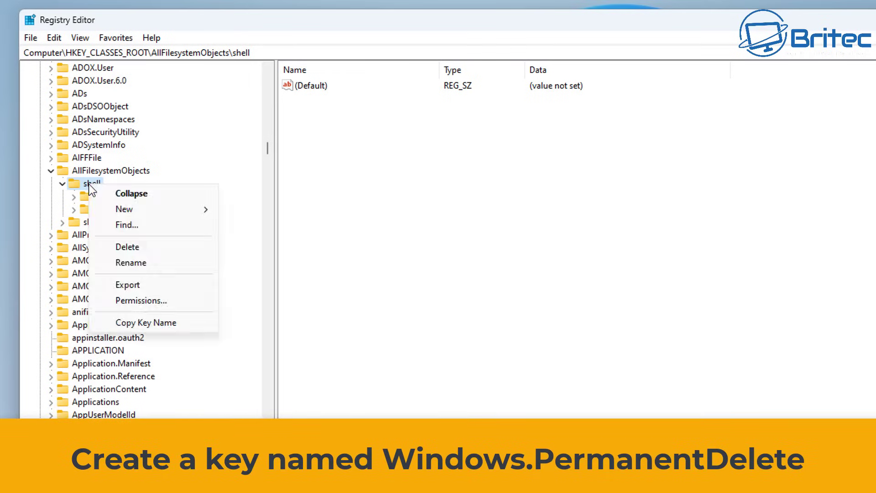
pyautogui.moveTo(144, 208)
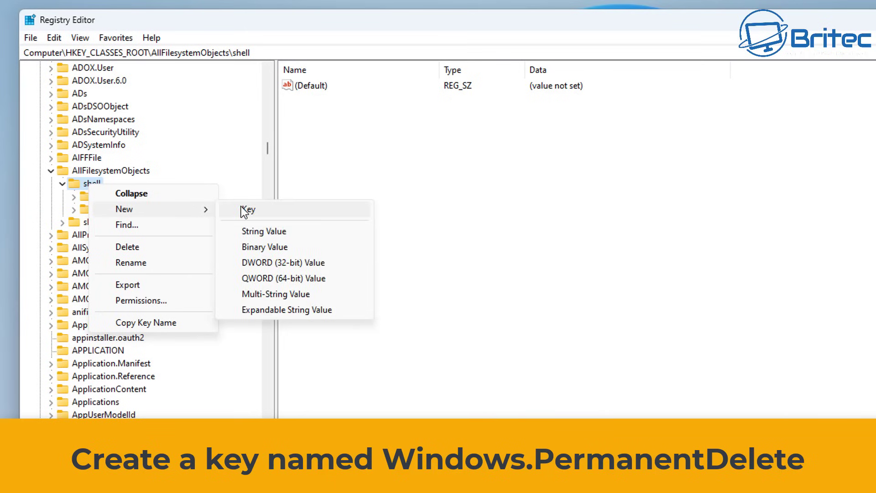
pyautogui.click(241, 209)
pyautogui.write('Windows.Perman')
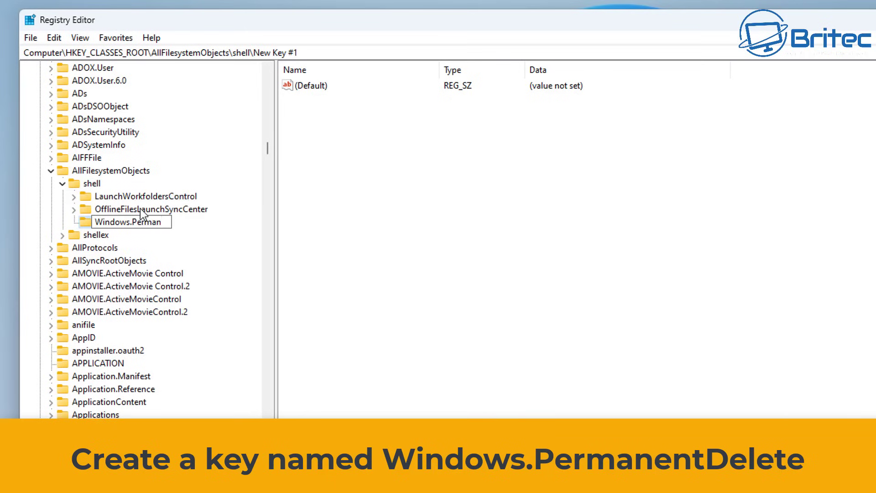
pyautogui.write('entDelete')
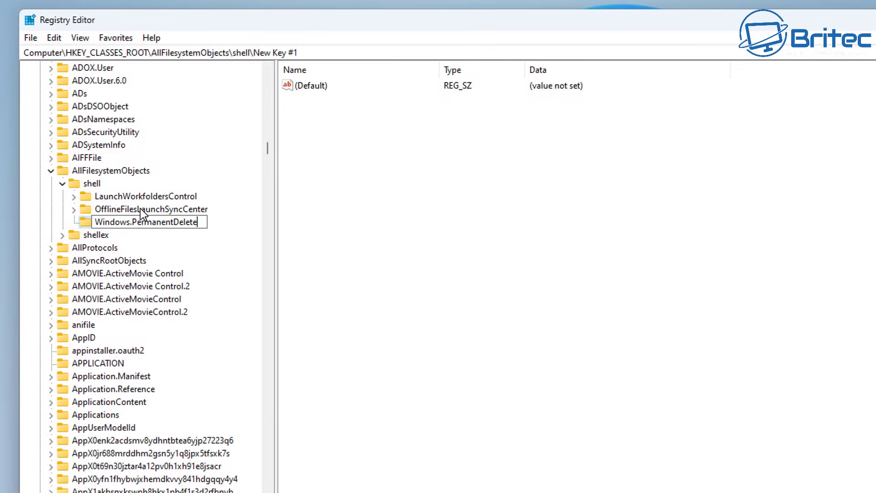
pyautogui.press('Return')
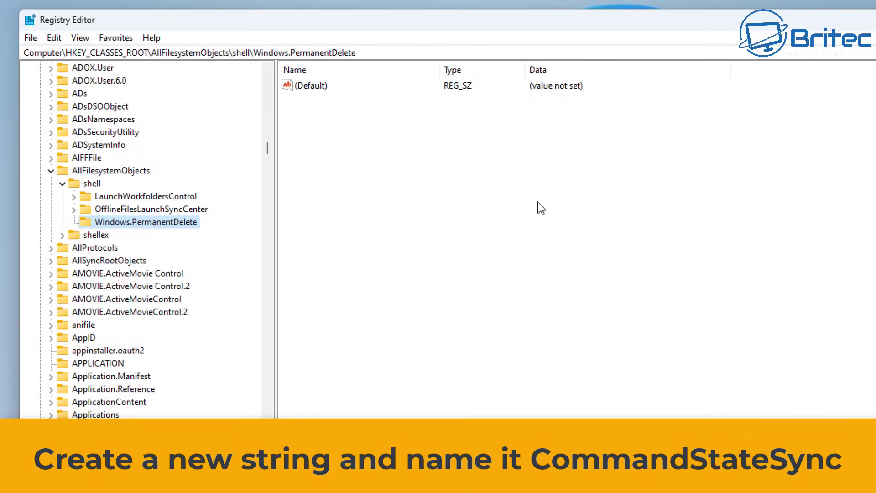
# Add a string value named CommandStateSync to Windows.PermanentDelete.
pyautogui.rightClick(377, 154)
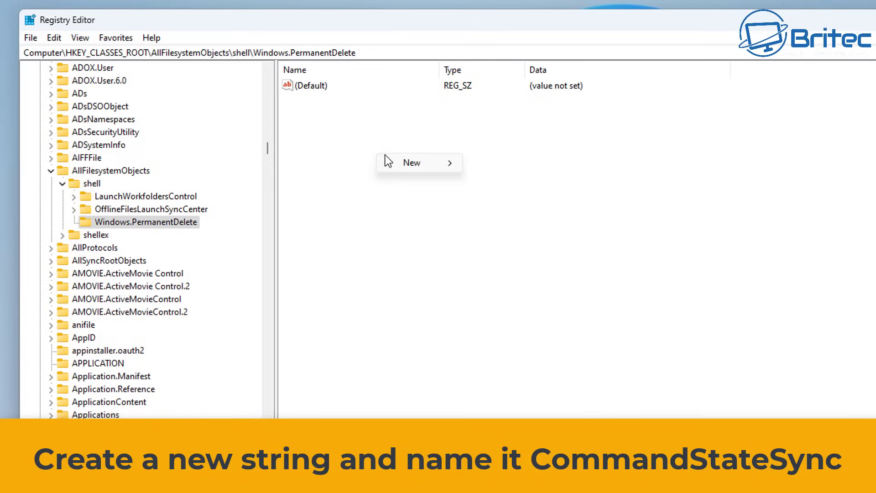
pyautogui.moveTo(431, 165)
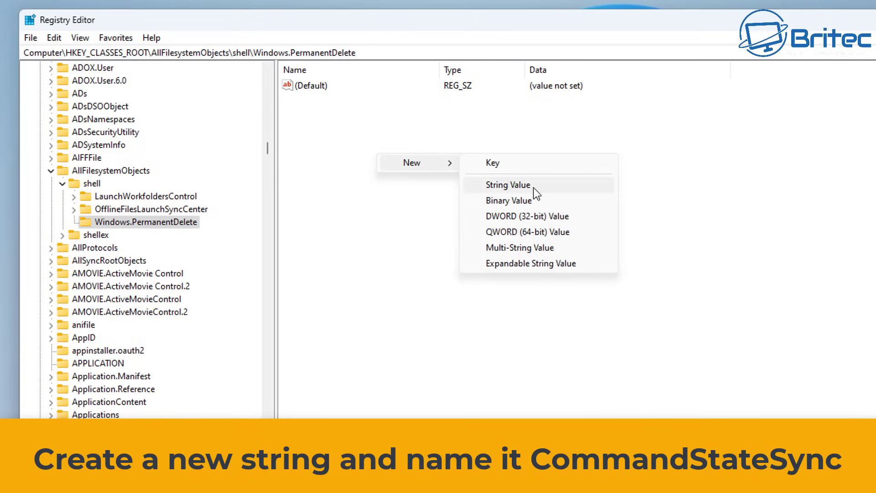
pyautogui.click(555, 187)
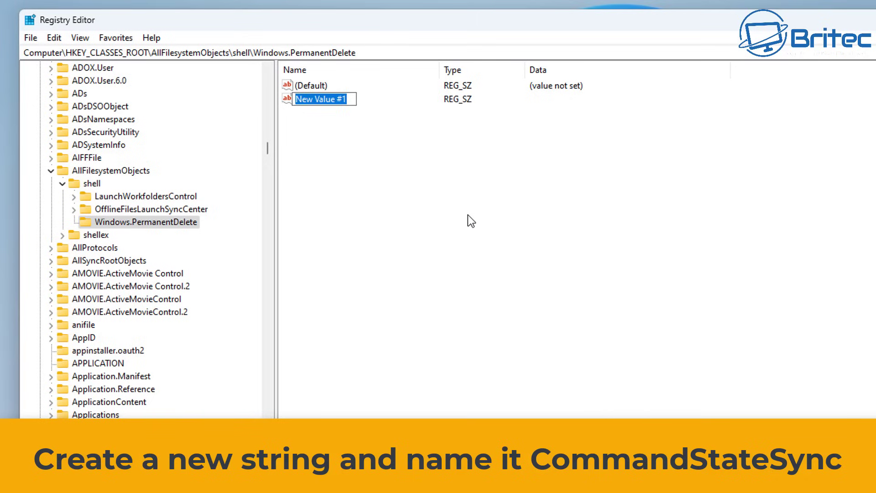
pyautogui.write('C')
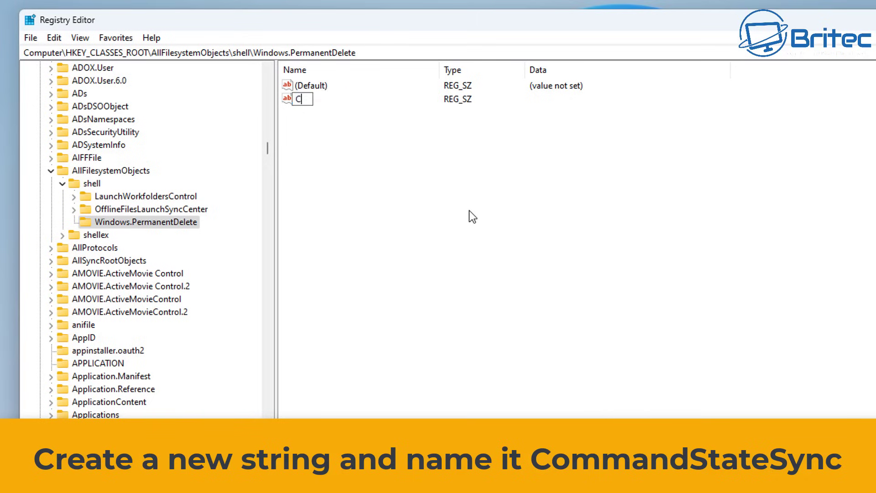
pyautogui.write('ommandStateSync')
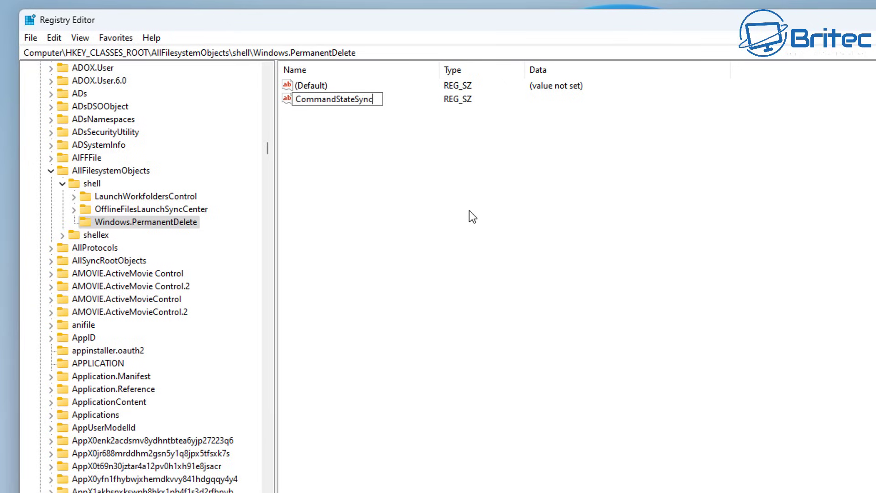
pyautogui.press('Return')
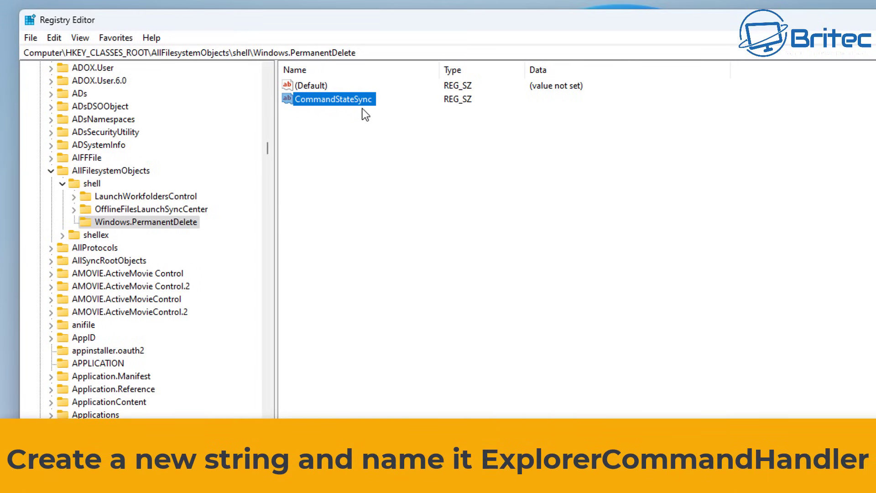
# Add a second string value named ExplorerCommandHandler.
pyautogui.click(324, 155)
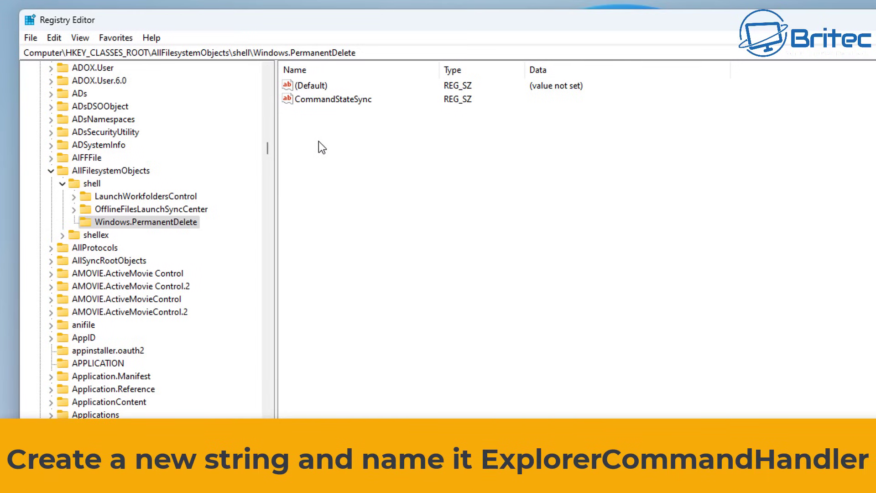
pyautogui.rightClick(319, 141)
pyautogui.moveTo(359, 152)
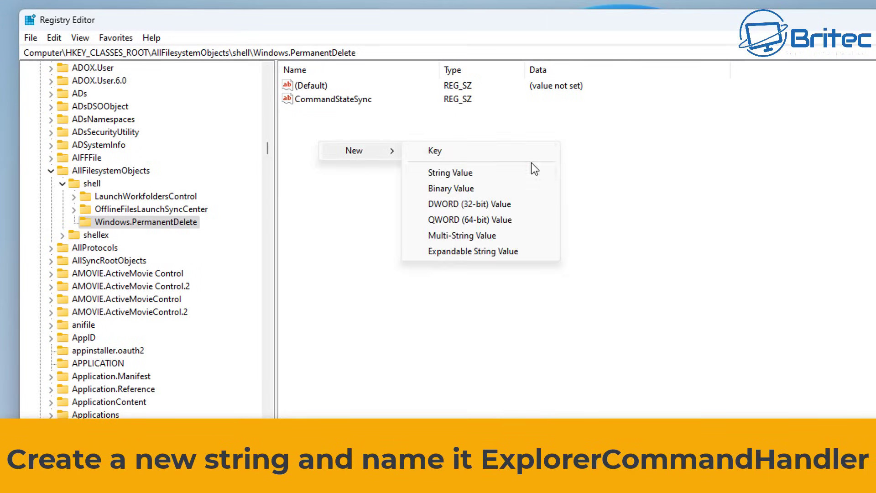
pyautogui.click(513, 172)
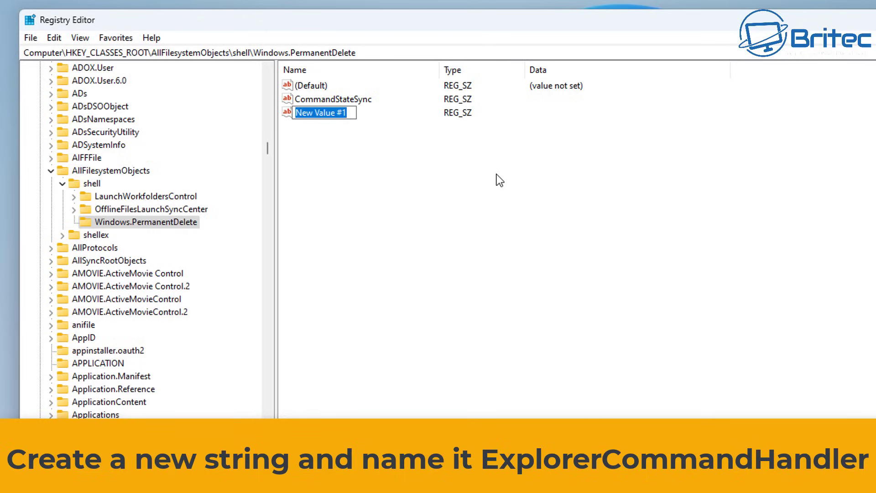
pyautogui.write('ExplorerCo')
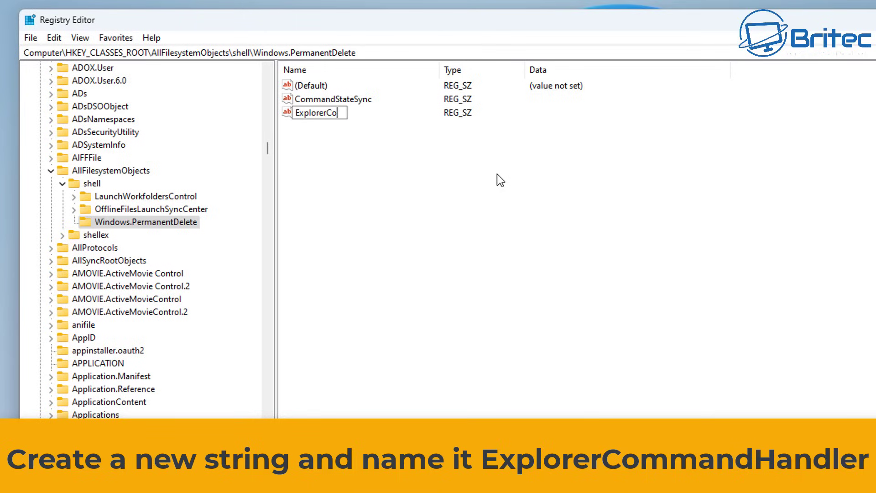
pyautogui.write('mmandHandler')
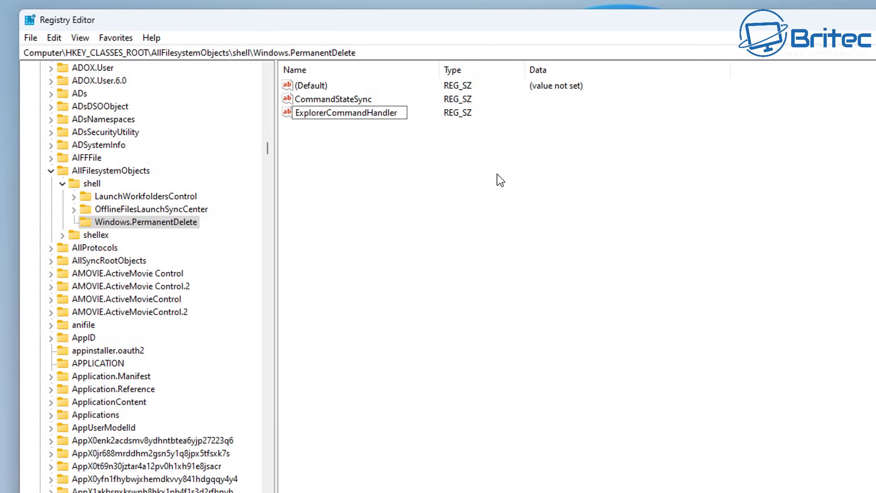
pyautogui.press('Return')
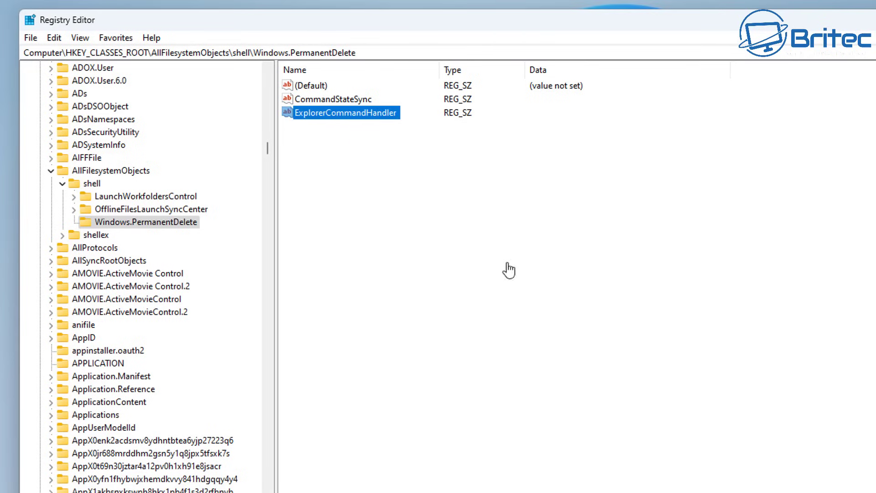
# Paste {E9571AB2-AD92-4ec6-8924-4E5AD33790F5} as ExplorerCommandHandler's value data and save it.
pyautogui.doubleClick(353, 113)
pyautogui.moveTo(242, 83); pyautogui.dragTo(467, 143)
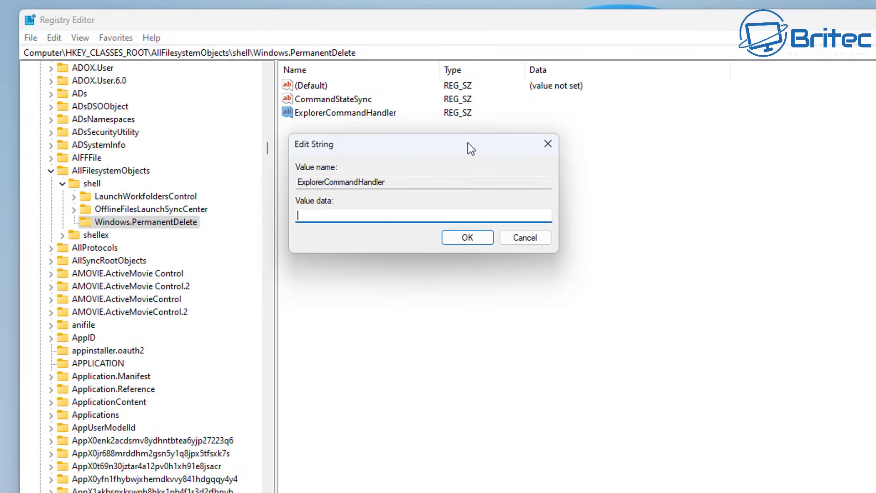
pyautogui.rightClick(330, 217)
pyautogui.click(379, 286)
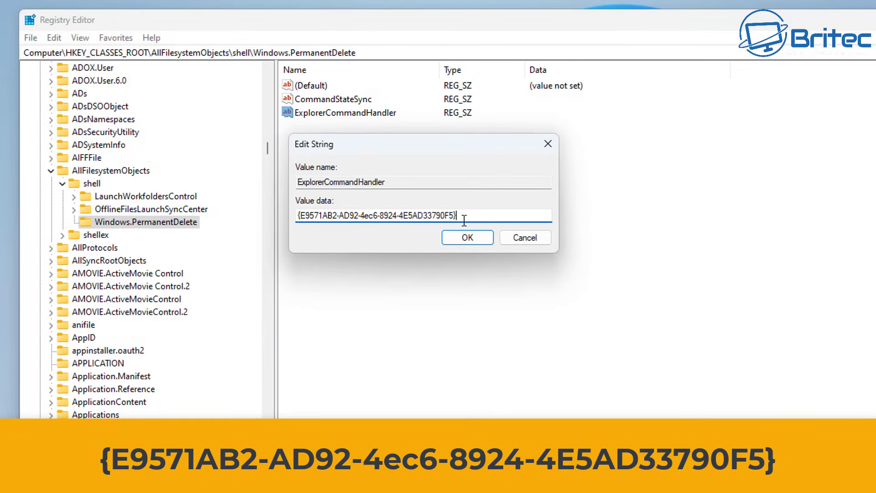
pyautogui.click(459, 238)
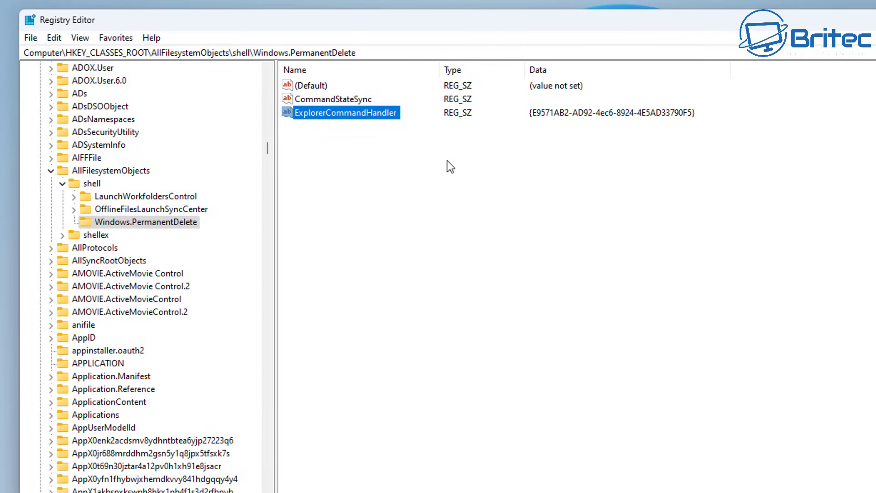
pyautogui.click(358, 156)
# Create a string value named Icon and set its data to shell32.dll,-240.
pyautogui.rightClick(330, 146)
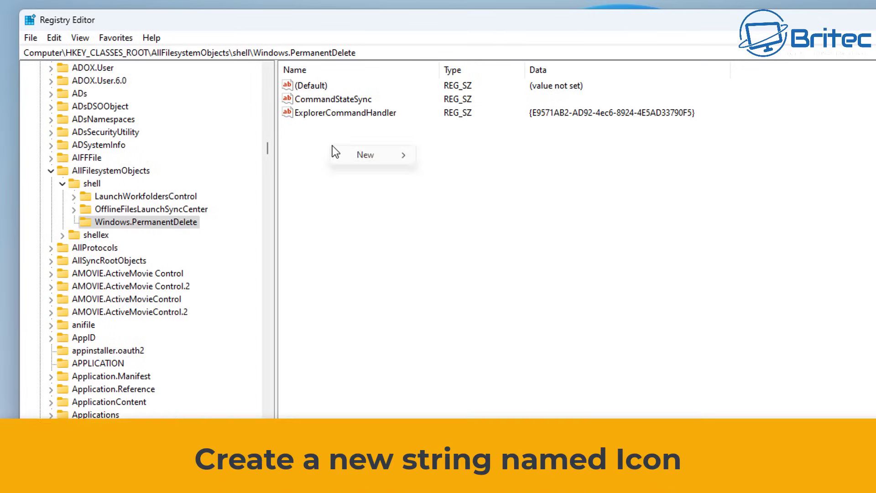
pyautogui.moveTo(392, 155)
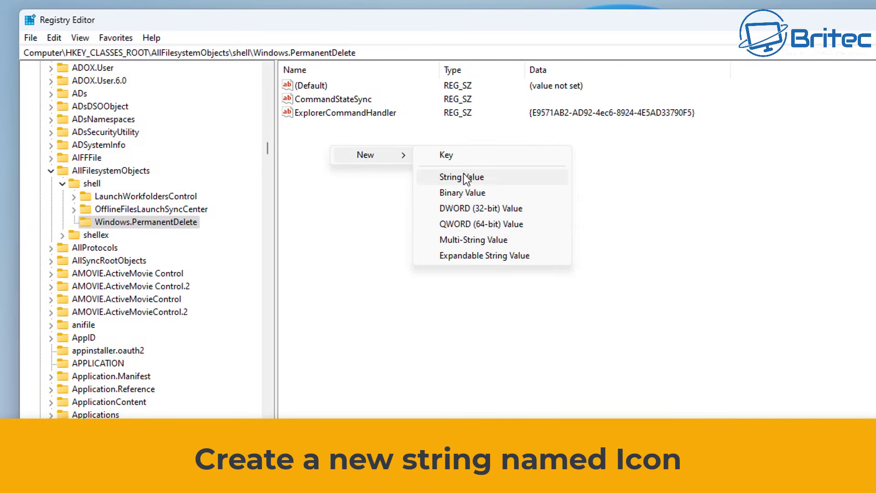
pyautogui.click(511, 177)
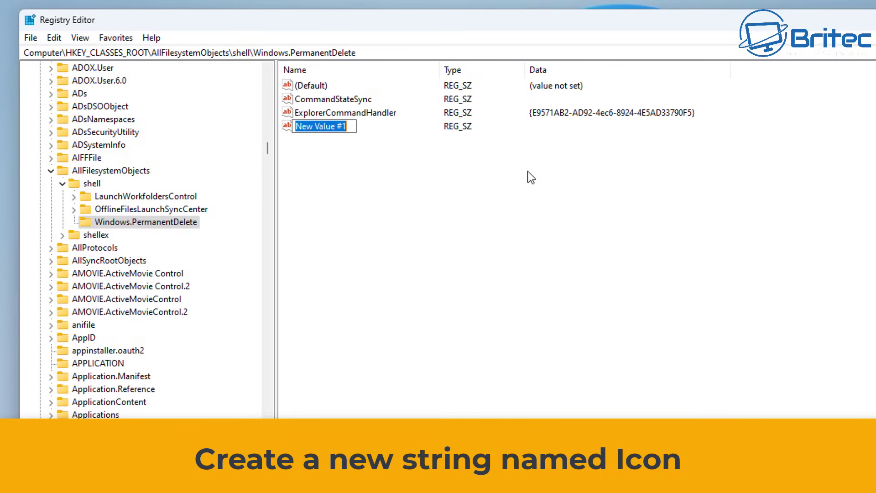
pyautogui.write('Icon')
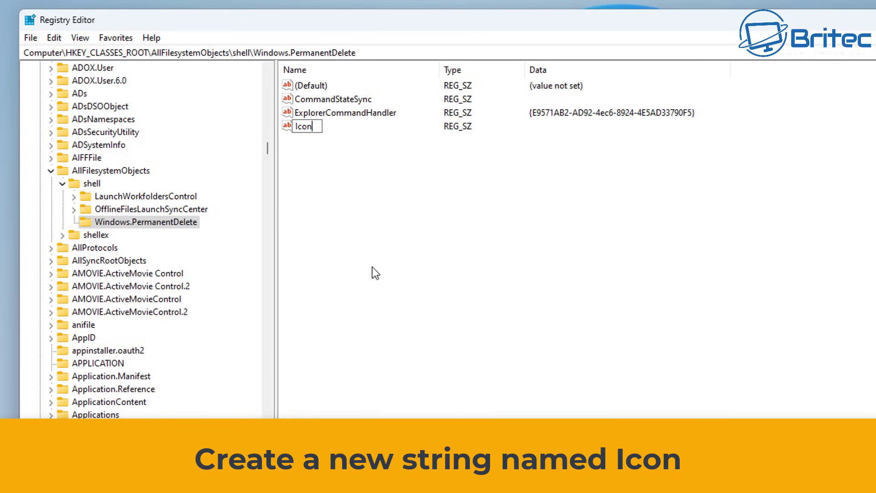
pyautogui.press('Return')
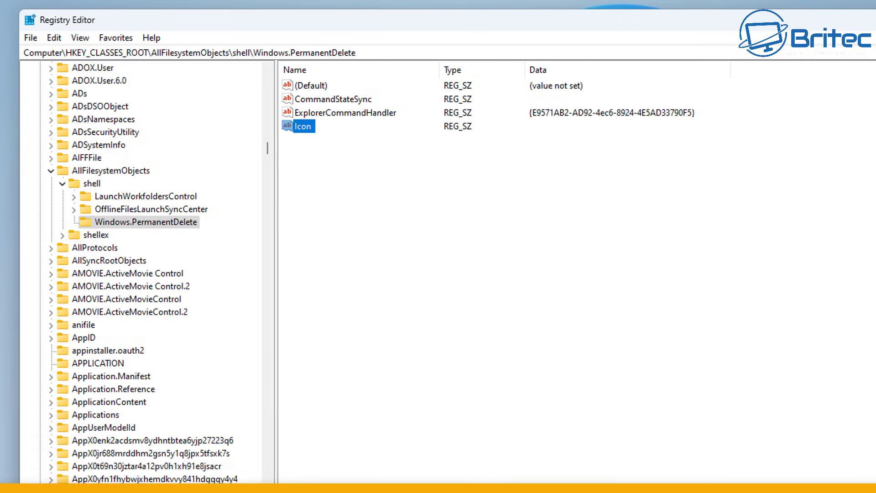
pyautogui.doubleClick(309, 125)
pyautogui.moveTo(183, 84); pyautogui.dragTo(412, 157)
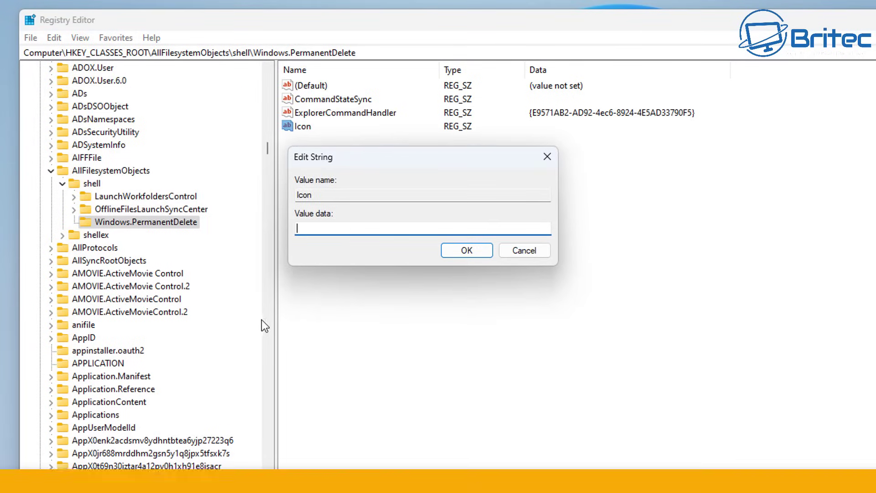
pyautogui.write('shell32.dll,-240')
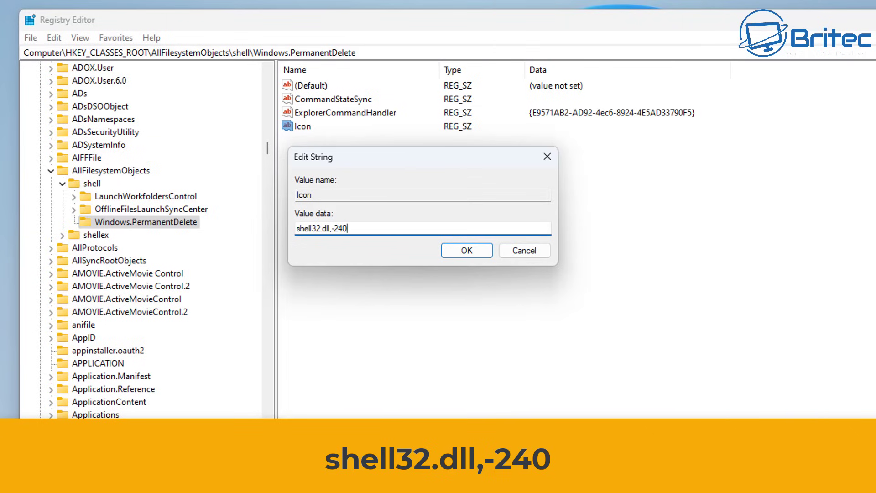
pyautogui.click(476, 251)
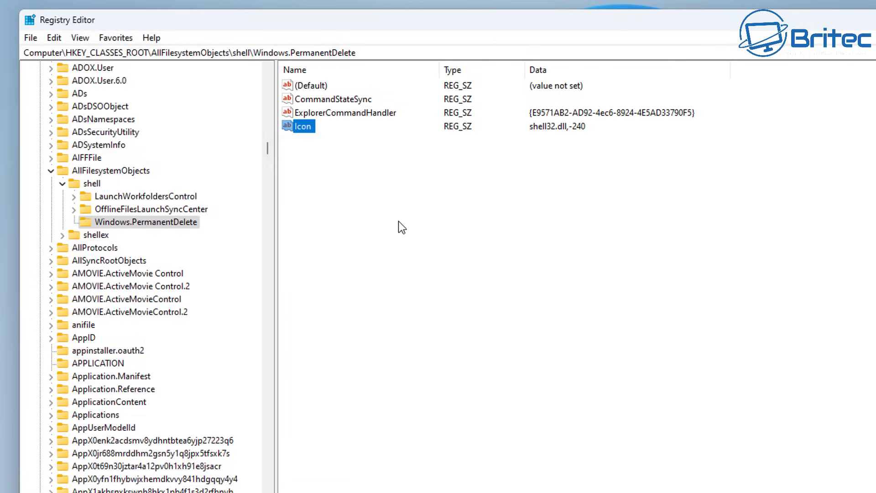
# Create a string value named Top and set its data to Top.
pyautogui.click(398, 220)
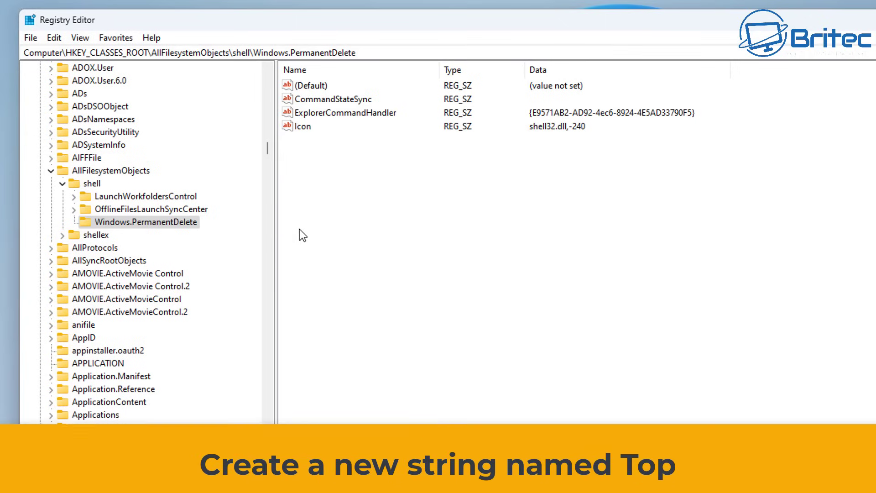
pyautogui.rightClick(325, 186)
pyautogui.moveTo(365, 196)
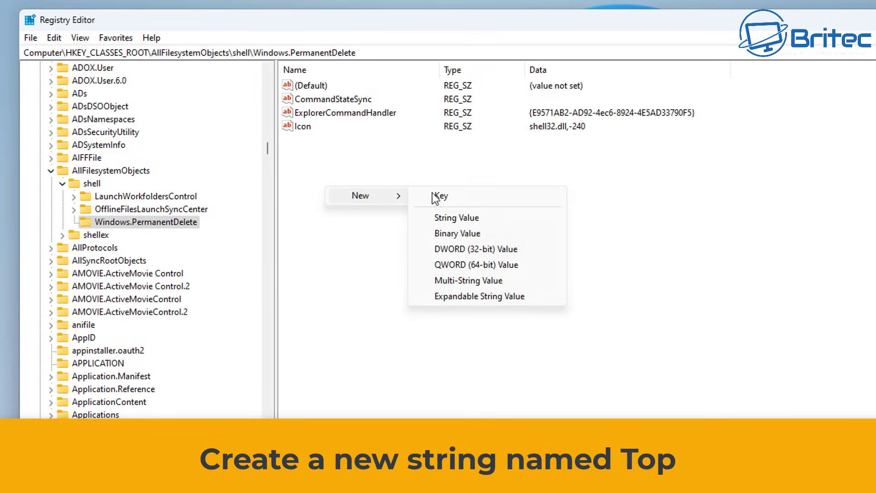
pyautogui.click(513, 219)
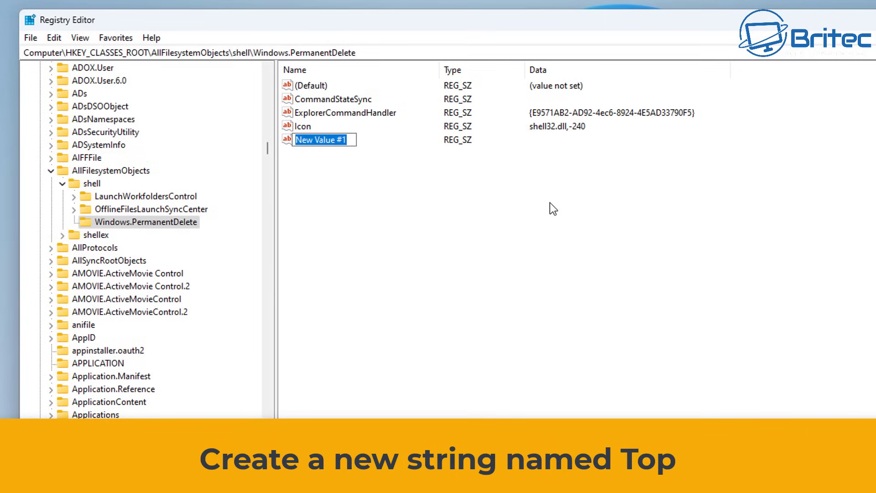
pyautogui.write('Top')
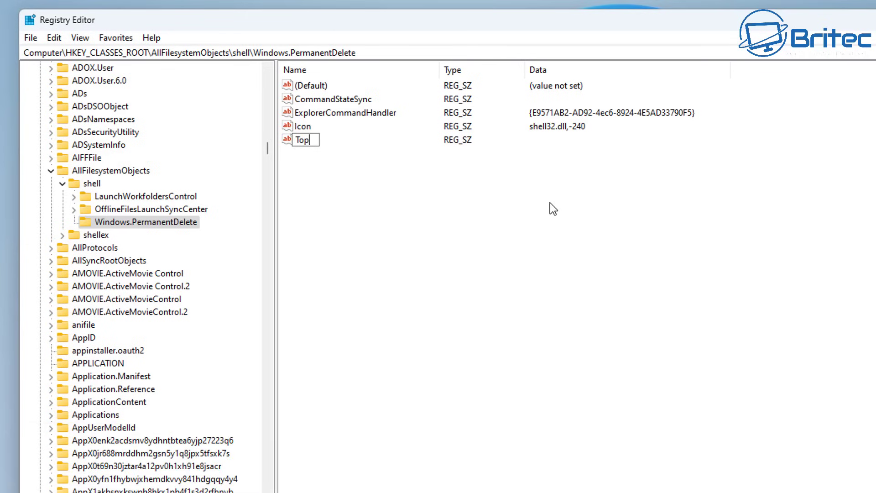
pyautogui.press('Return')
pyautogui.doubleClick(308, 140)
pyautogui.moveTo(165, 77); pyautogui.dragTo(402, 170)
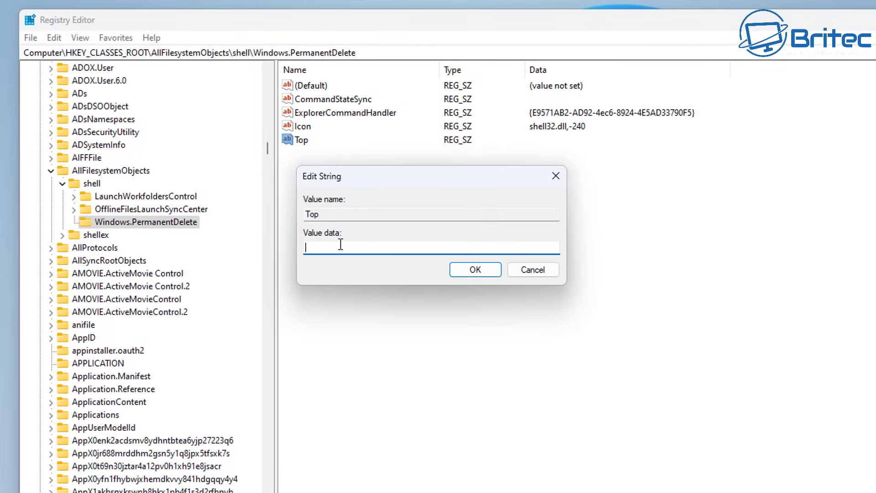
pyautogui.write('Top')
pyautogui.click(473, 271)
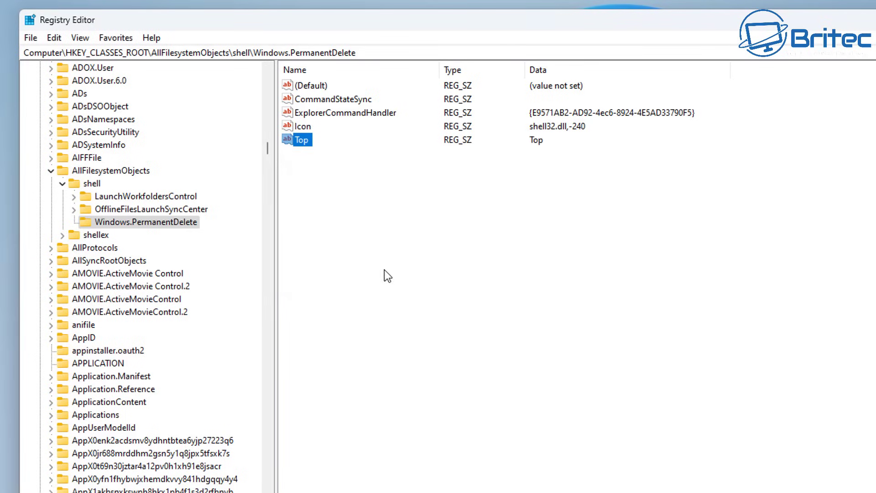
pyautogui.click(529, 184)
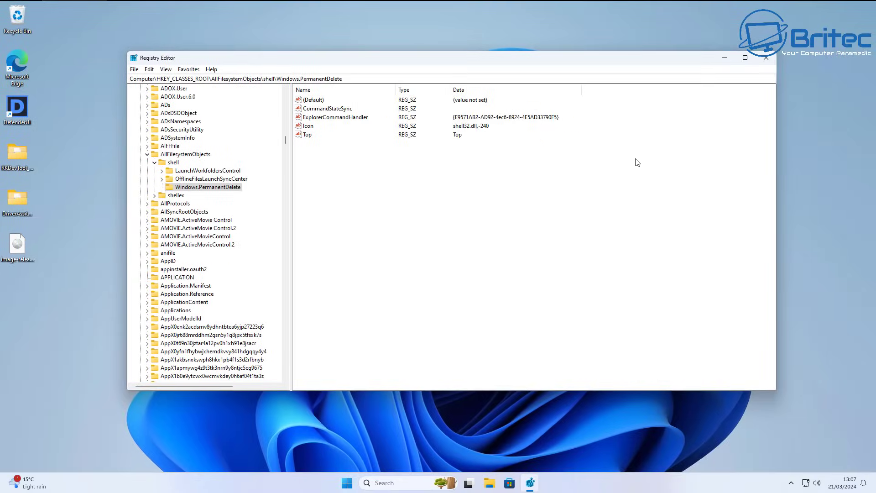
# Minimise Registry Editor and permanently delete the desktop's New folder via Show more options.
pyautogui.click(725, 59)
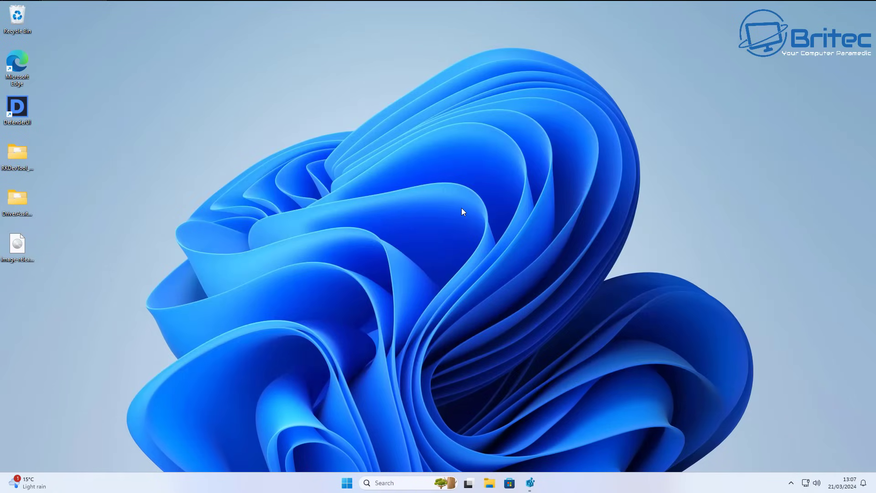
pyautogui.rightClick(397, 155)
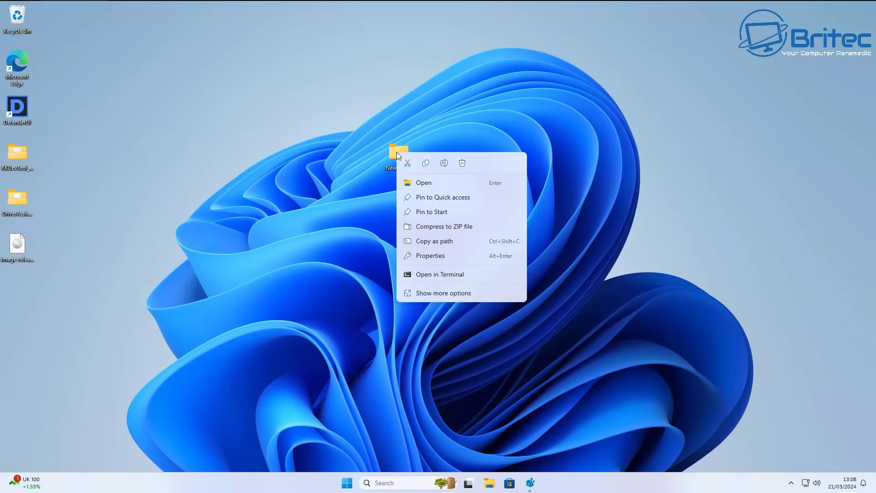
pyautogui.click(454, 294)
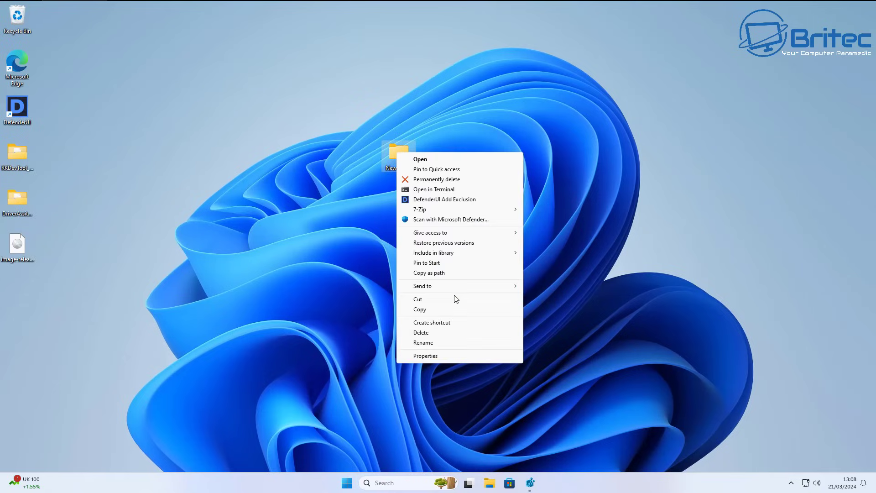
pyautogui.click(468, 179)
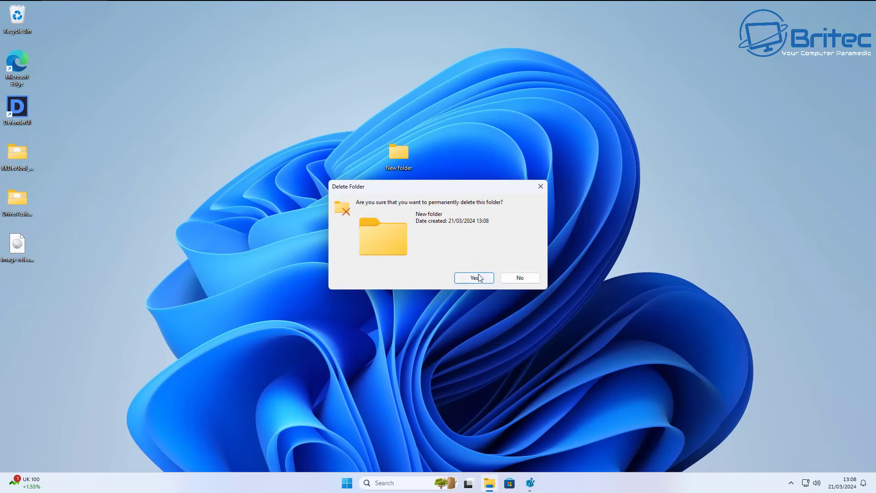
pyautogui.click(478, 277)
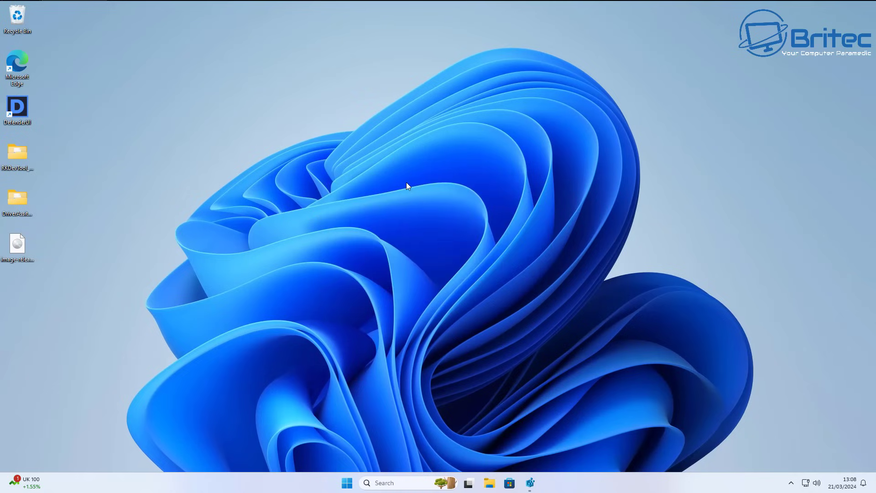
# Empty the Recycle Bin and confirm.
pyautogui.rightClick(18, 16)
pyautogui.click(62, 62)
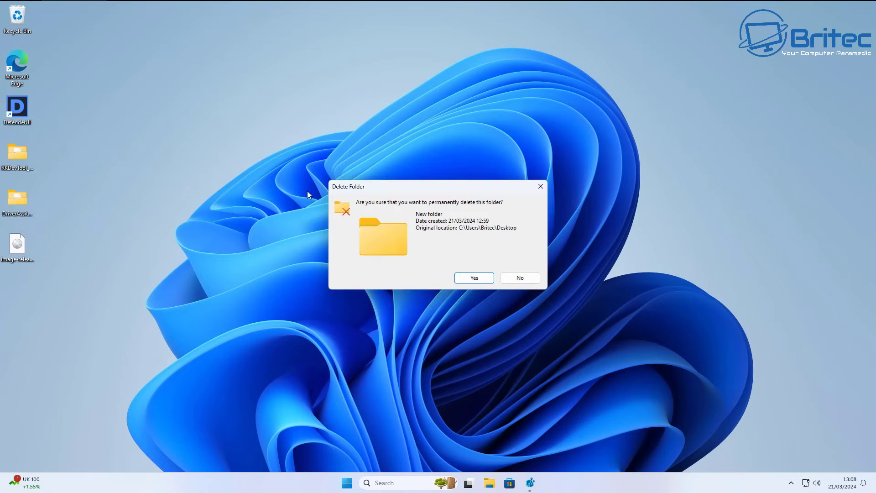
pyautogui.click(474, 279)
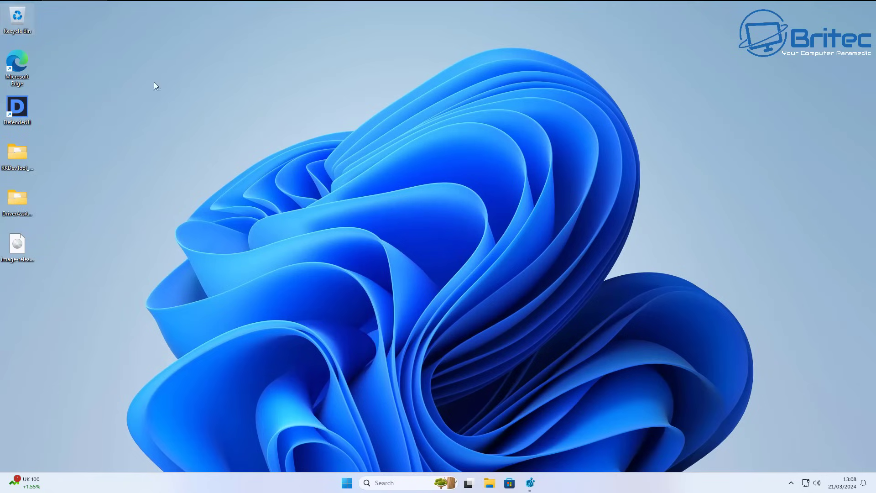
# Create a New folder on the desktop with the default name.
pyautogui.moveTo(395, 165); pyautogui.dragTo(394, 165)
pyautogui.rightClick(394, 165)
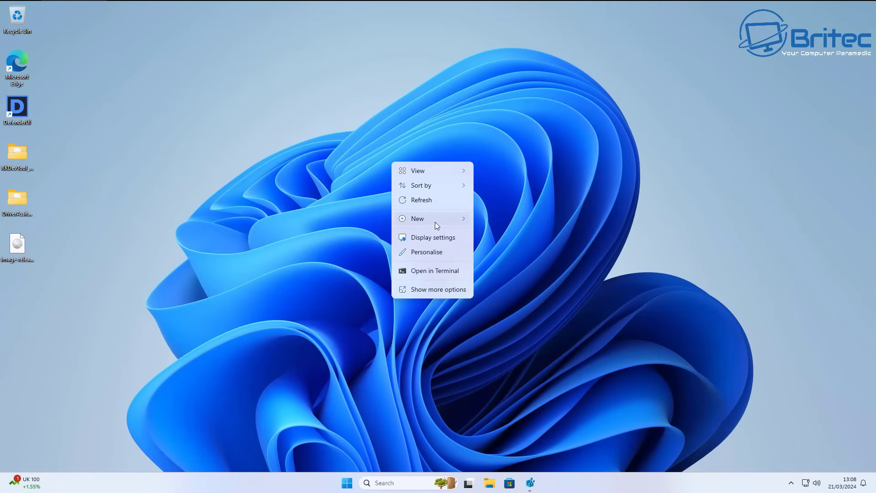
pyautogui.moveTo(435, 220)
pyautogui.click(504, 221)
pyautogui.click(363, 215)
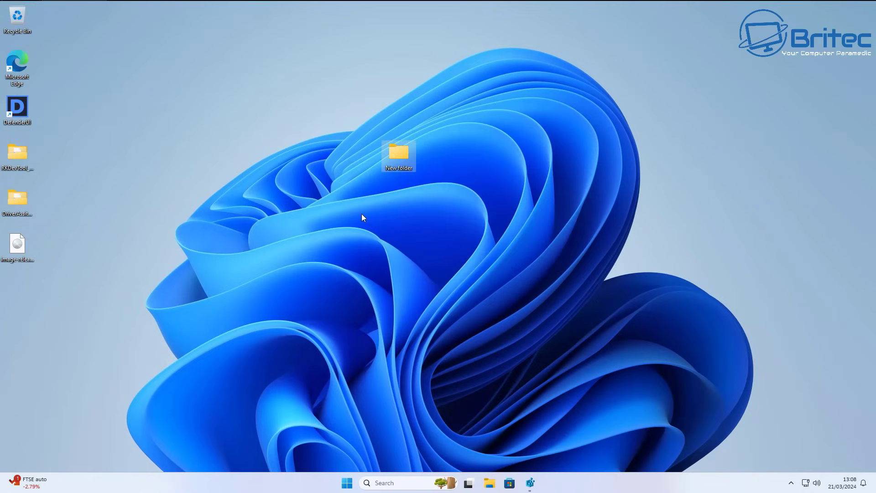
# Permanently delete the New folder via Show more options and confirm.
pyautogui.rightClick(400, 155)
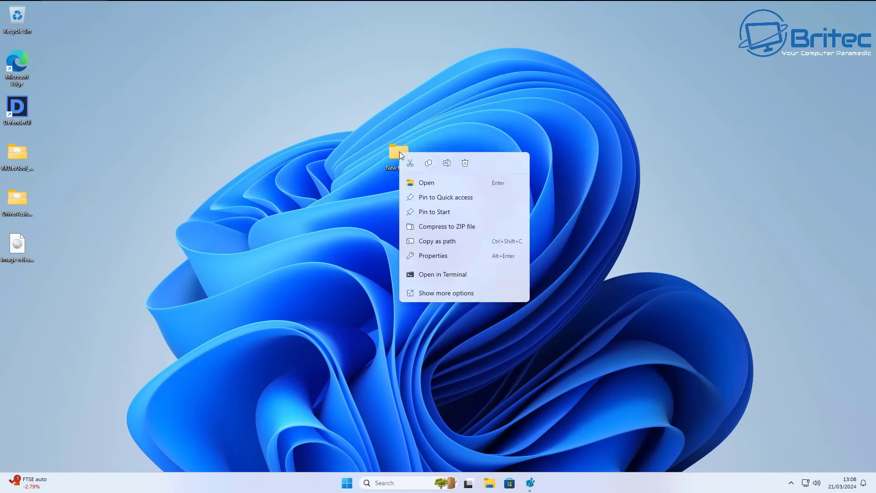
pyautogui.click(484, 294)
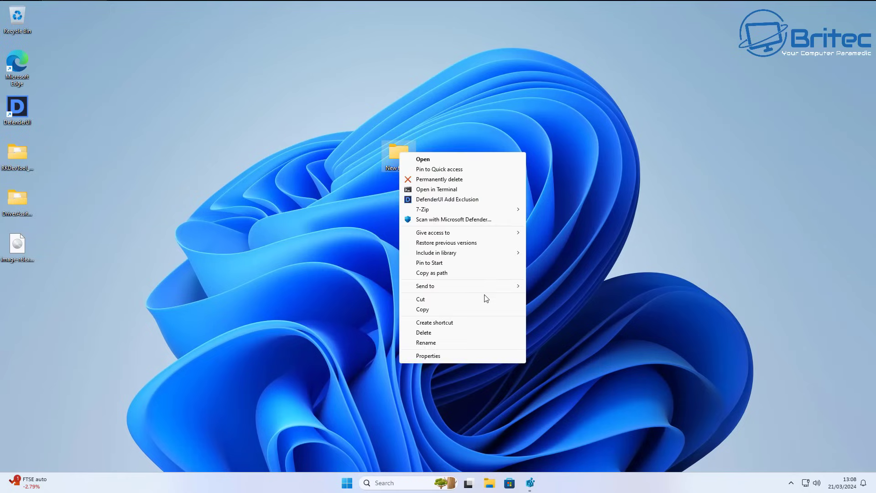
pyautogui.click(476, 183)
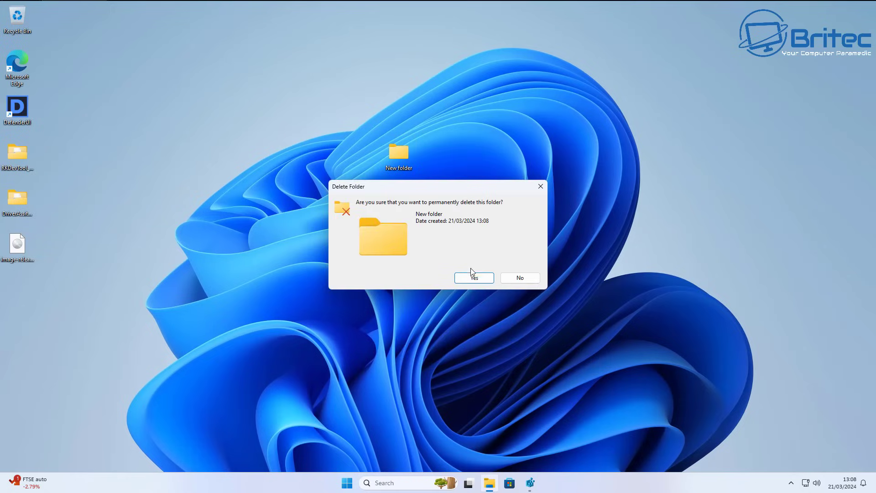
pyautogui.click(485, 282)
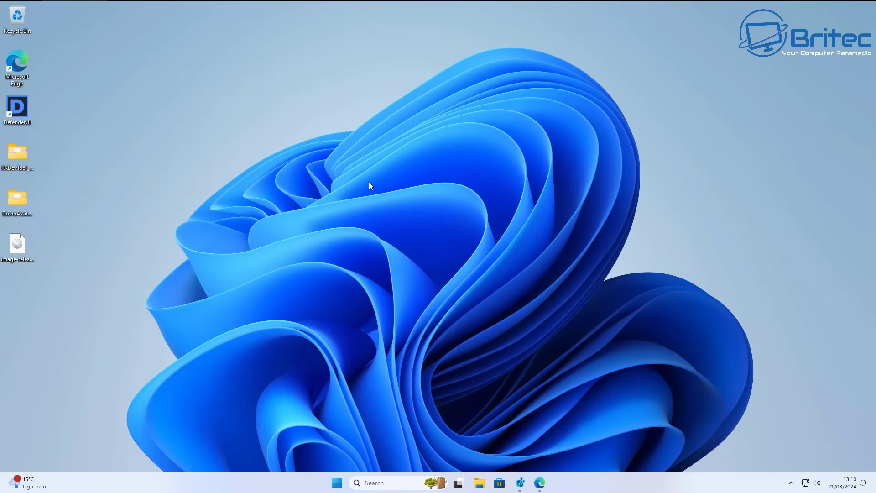
# Create another New folder on the desktop with the default name.
pyautogui.rightClick(370, 185)
pyautogui.moveTo(414, 239)
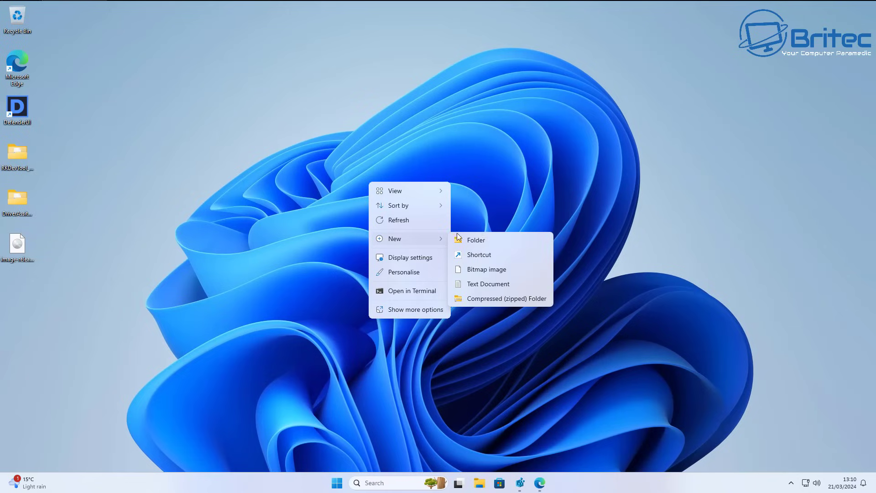
pyautogui.click(483, 241)
pyautogui.click(450, 182)
# Permanently delete this New folder and confirm the prompt.
pyautogui.rightClick(452, 131)
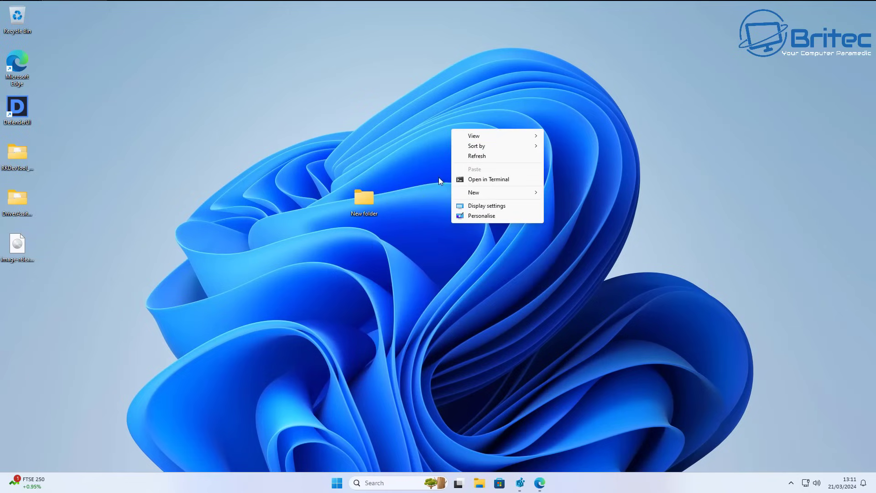
pyautogui.click(404, 207)
pyautogui.rightClick(366, 199)
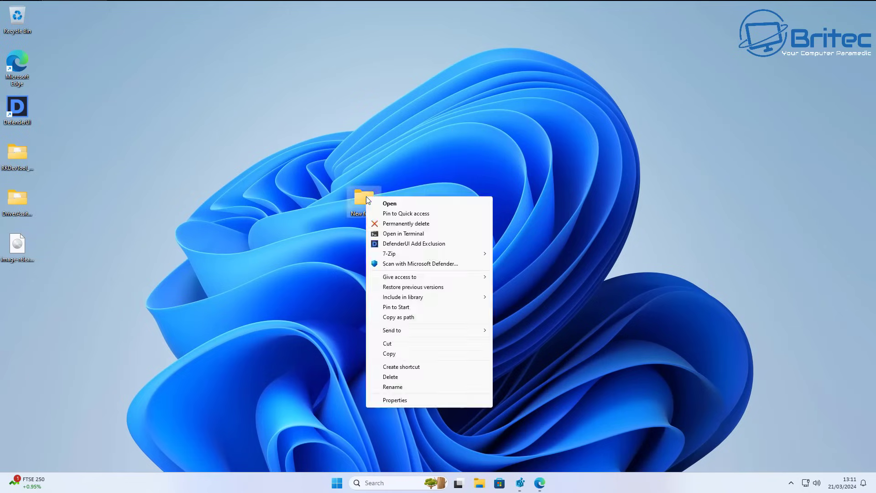
pyautogui.click(443, 224)
pyautogui.click(472, 277)
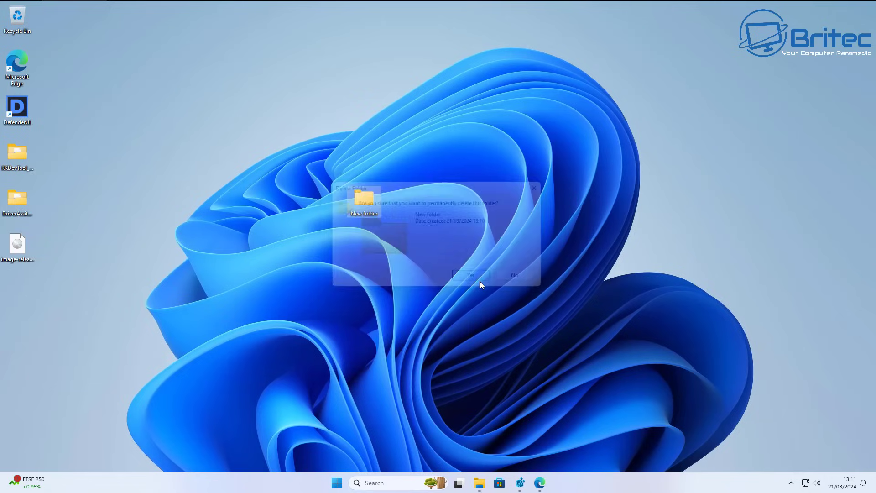